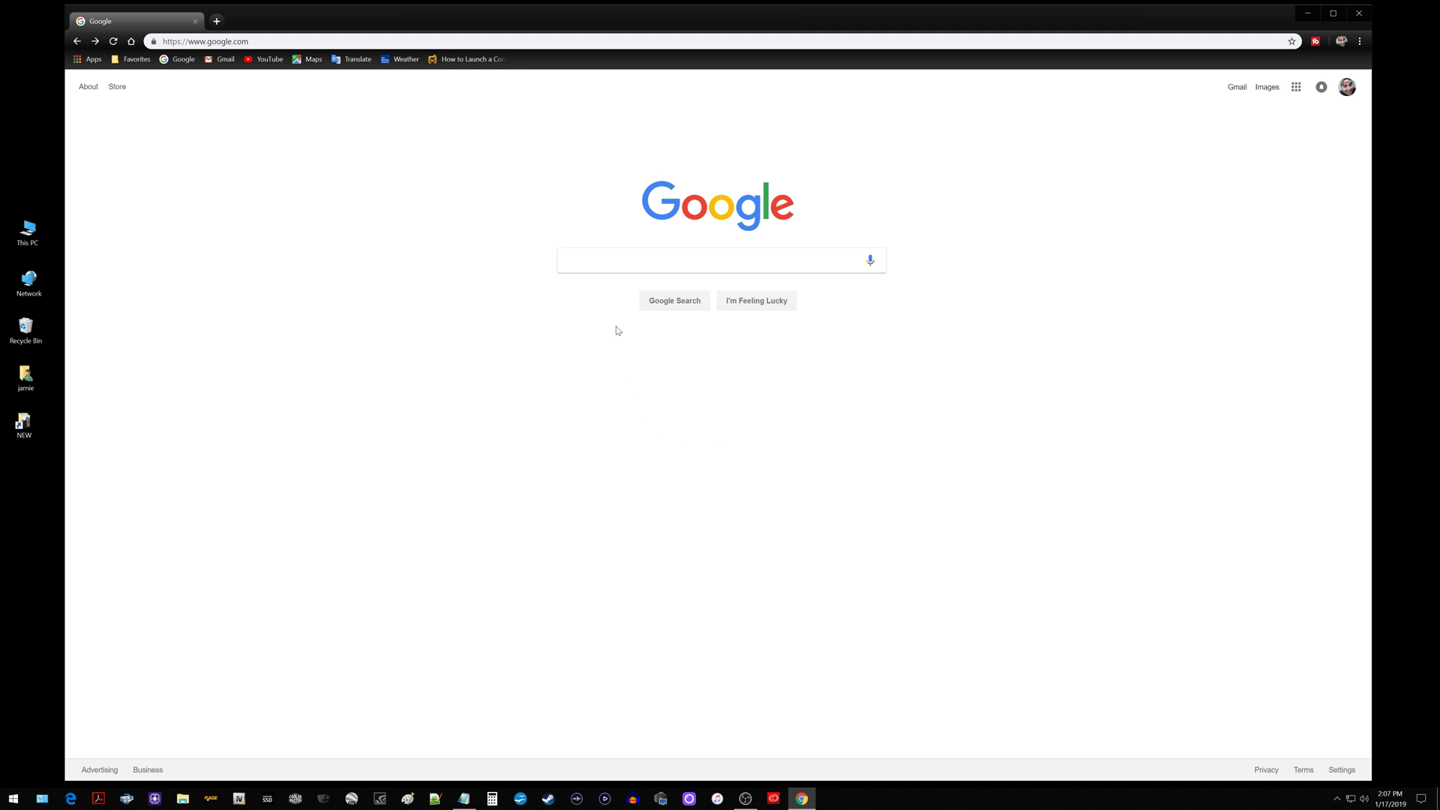
Search Google for 'magical jelly beans' and open the KeyFinder result page.
click(603, 261)
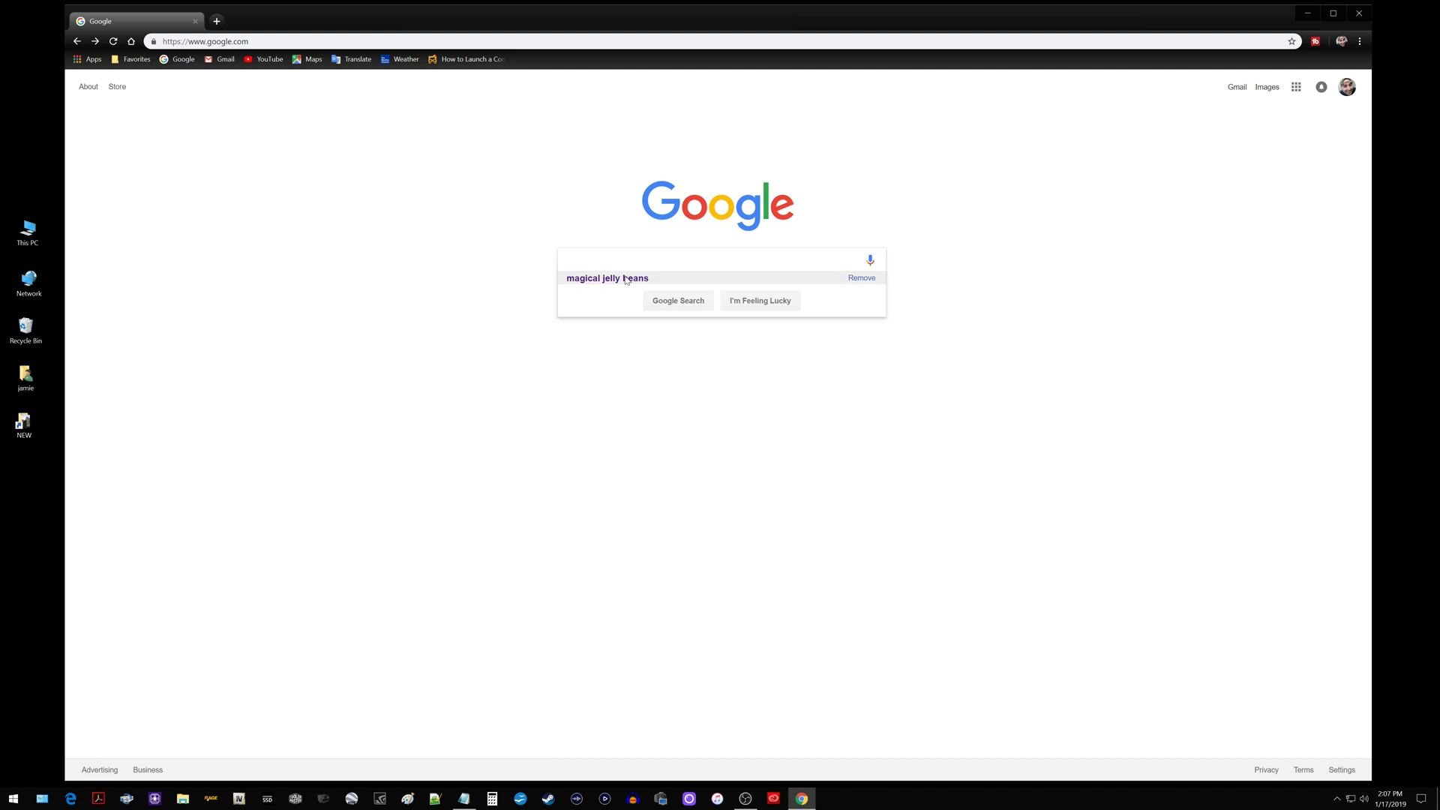
click(626, 281)
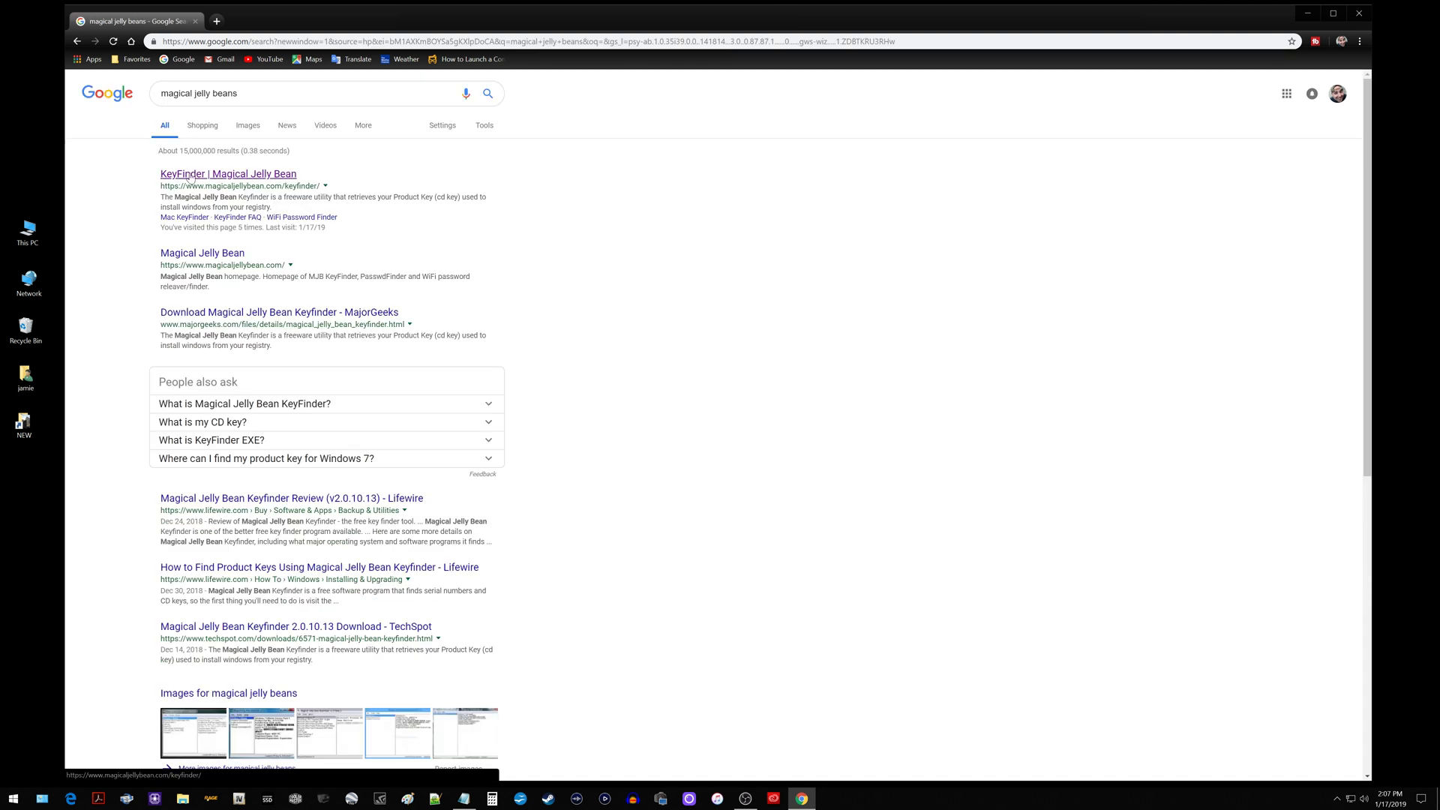
click(248, 173)
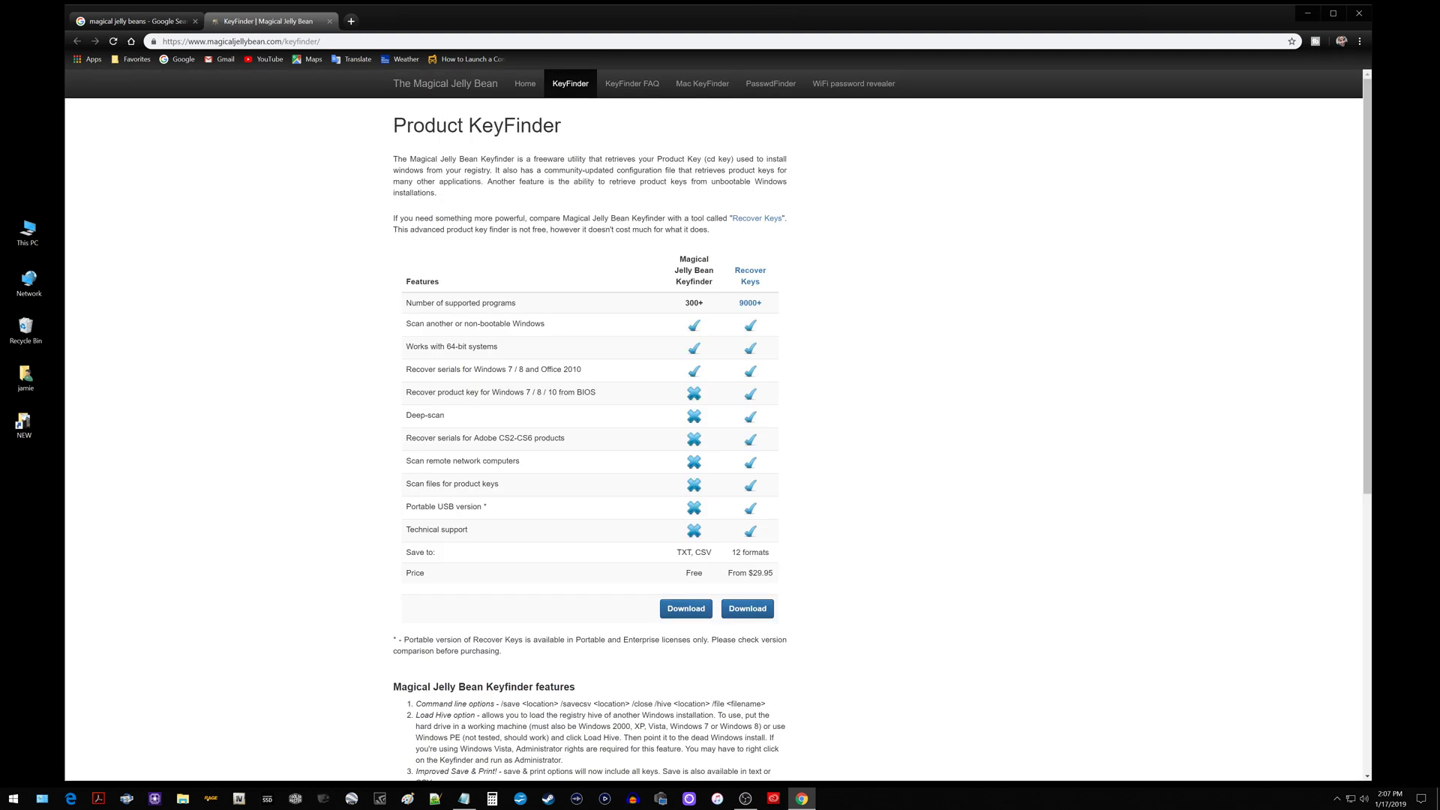
Download the free KeyFinder installer and run the downloaded .exe.
drag(685, 574, 697, 573)
click(678, 597)
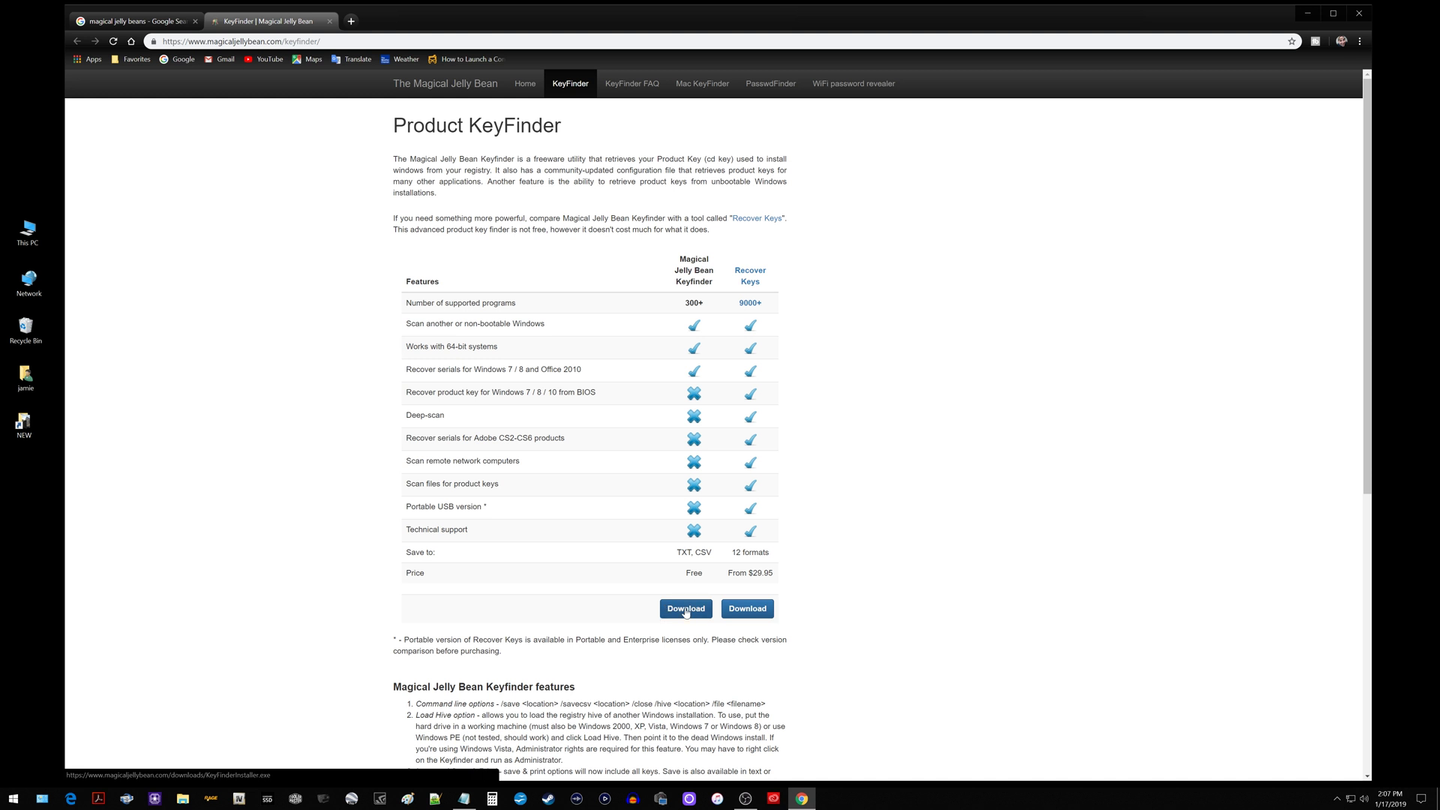
click(686, 608)
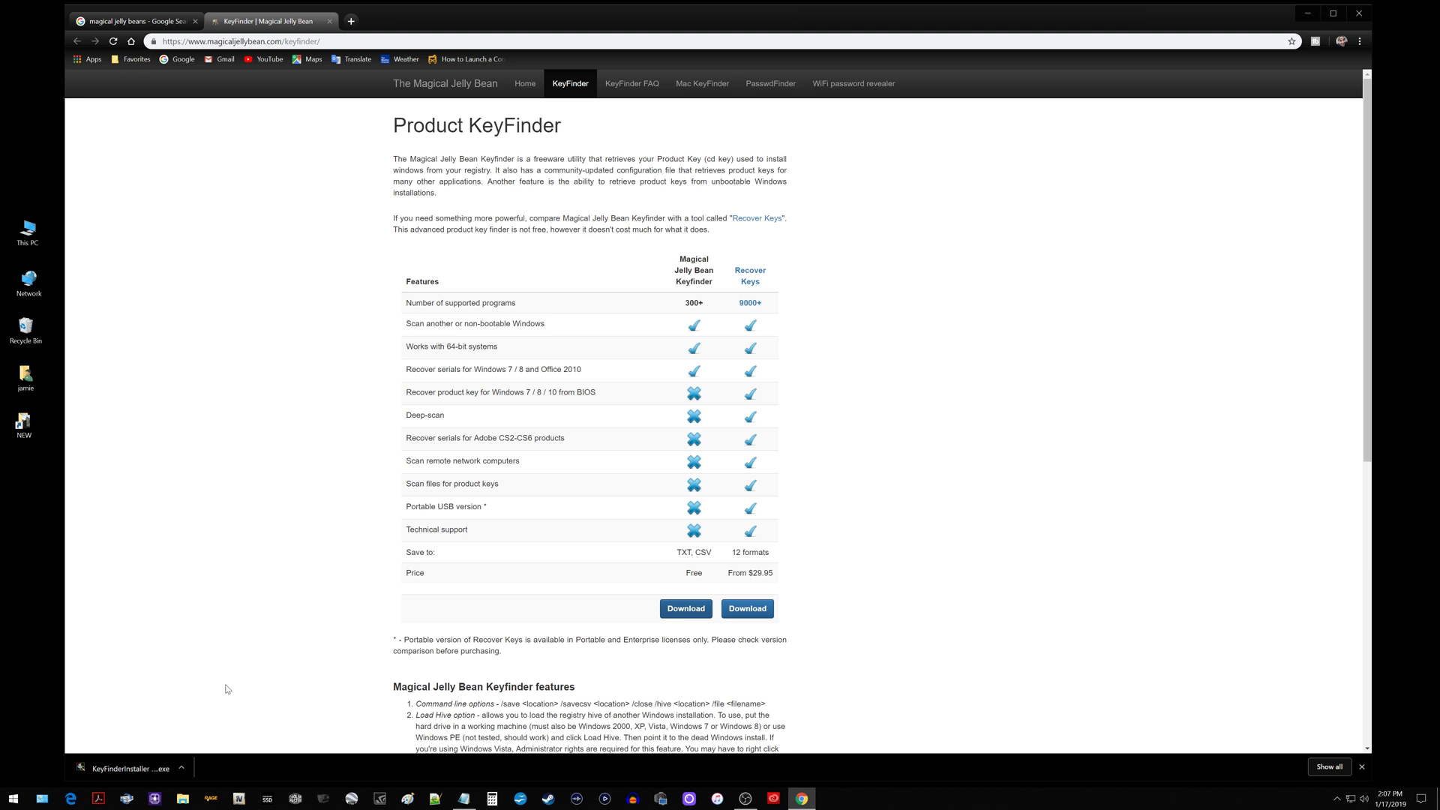
click(121, 768)
Accept the license, keep the default folder, add a desktop shortcut, and install KeyFinder.
click(1307, 15)
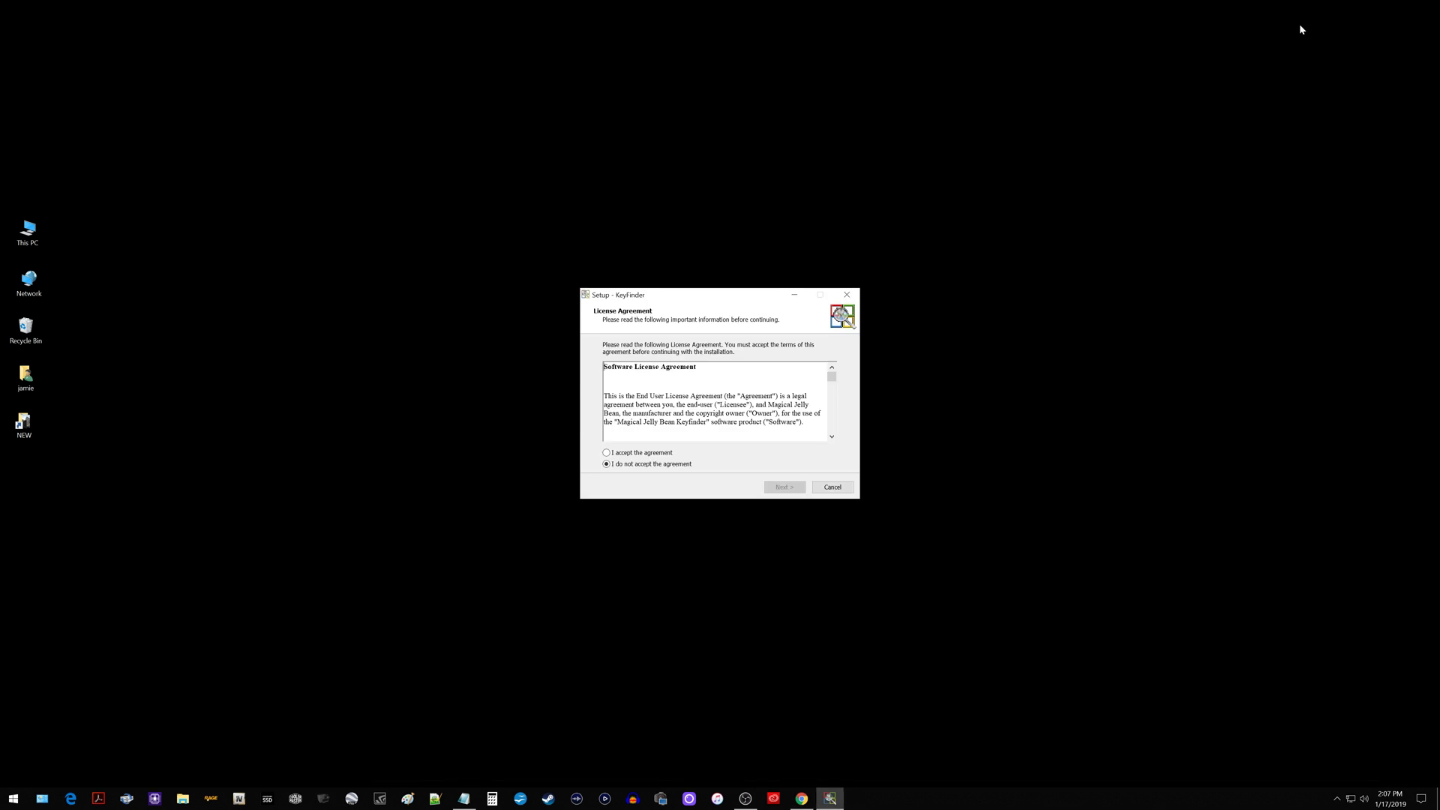
click(608, 452)
click(786, 488)
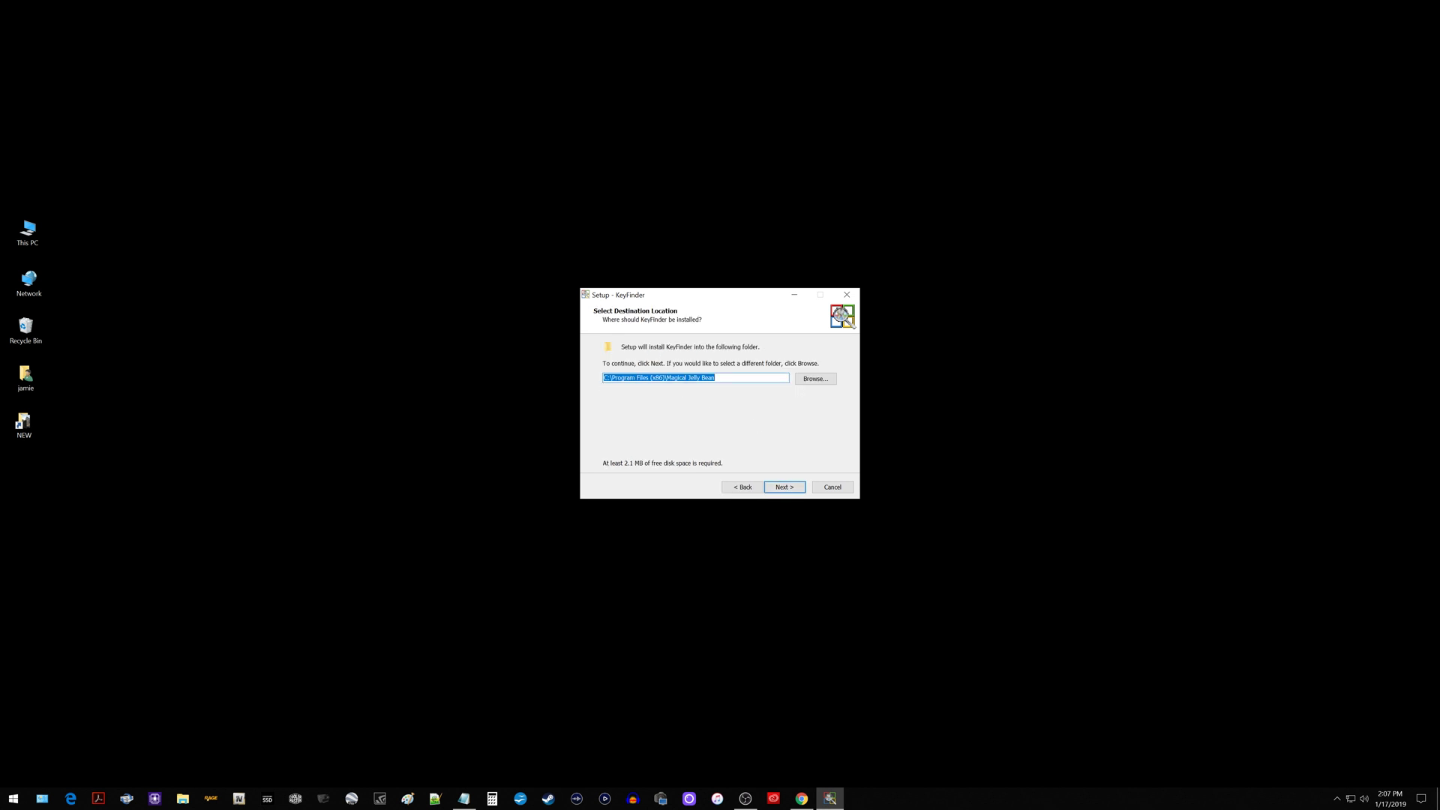
click(784, 487)
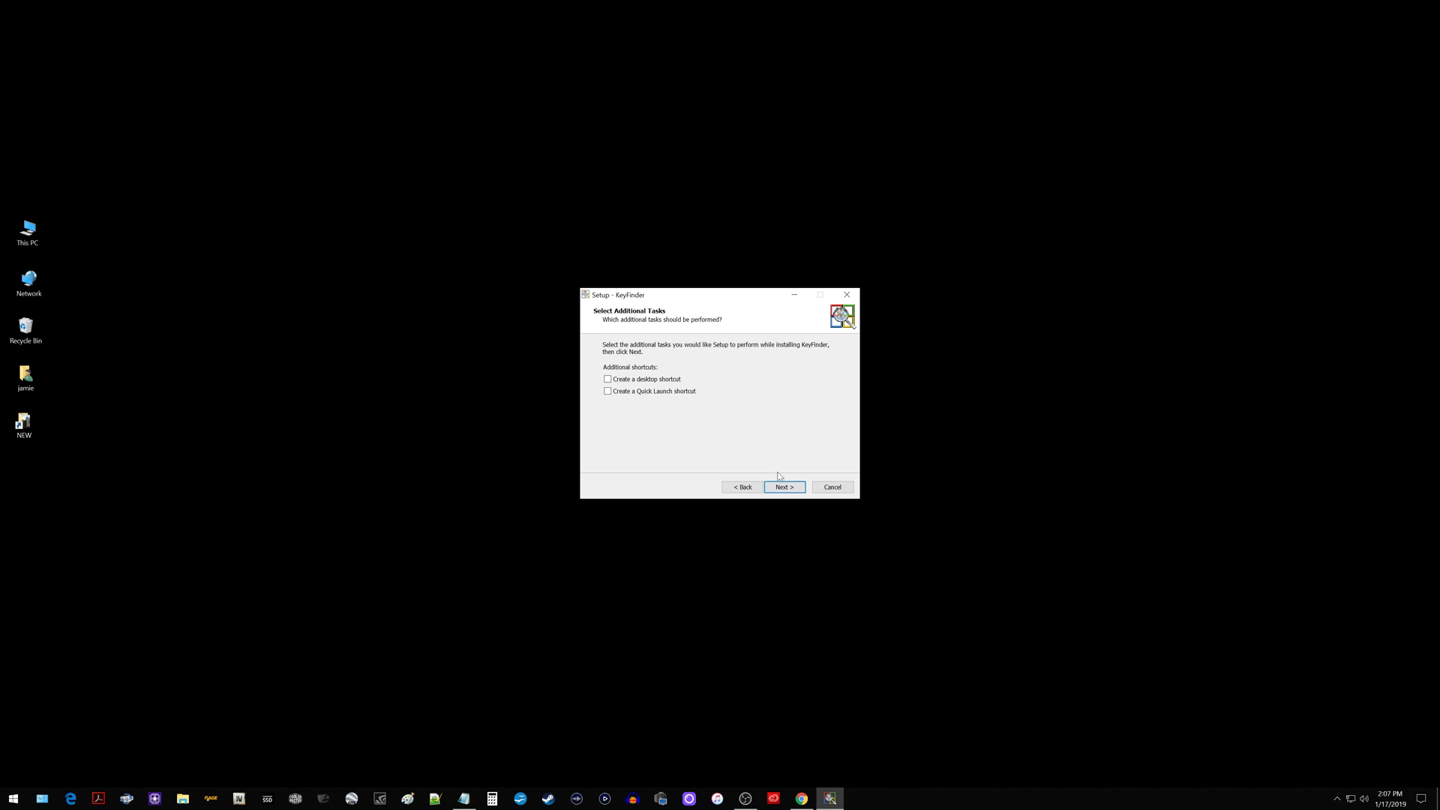
click(608, 379)
click(784, 488)
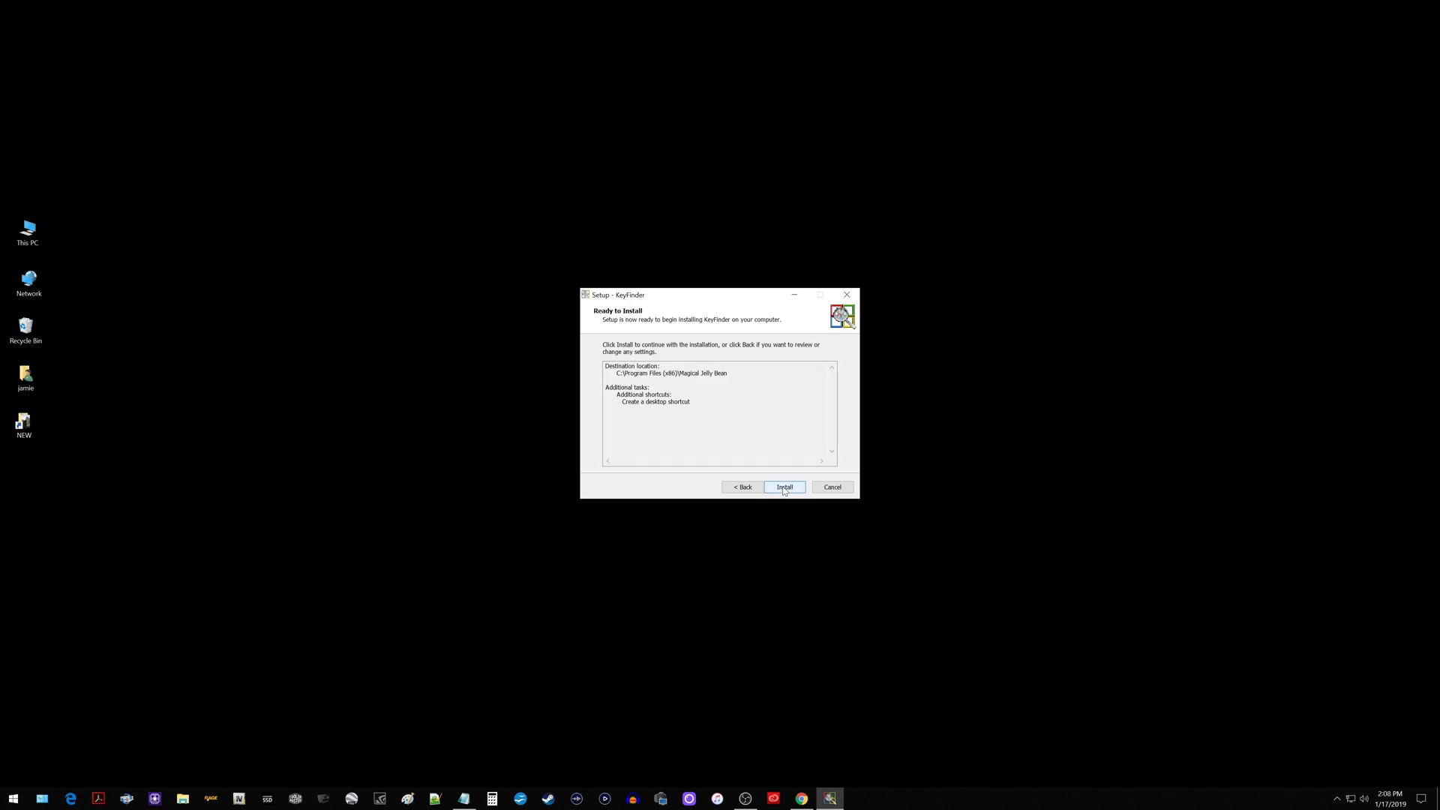
click(785, 488)
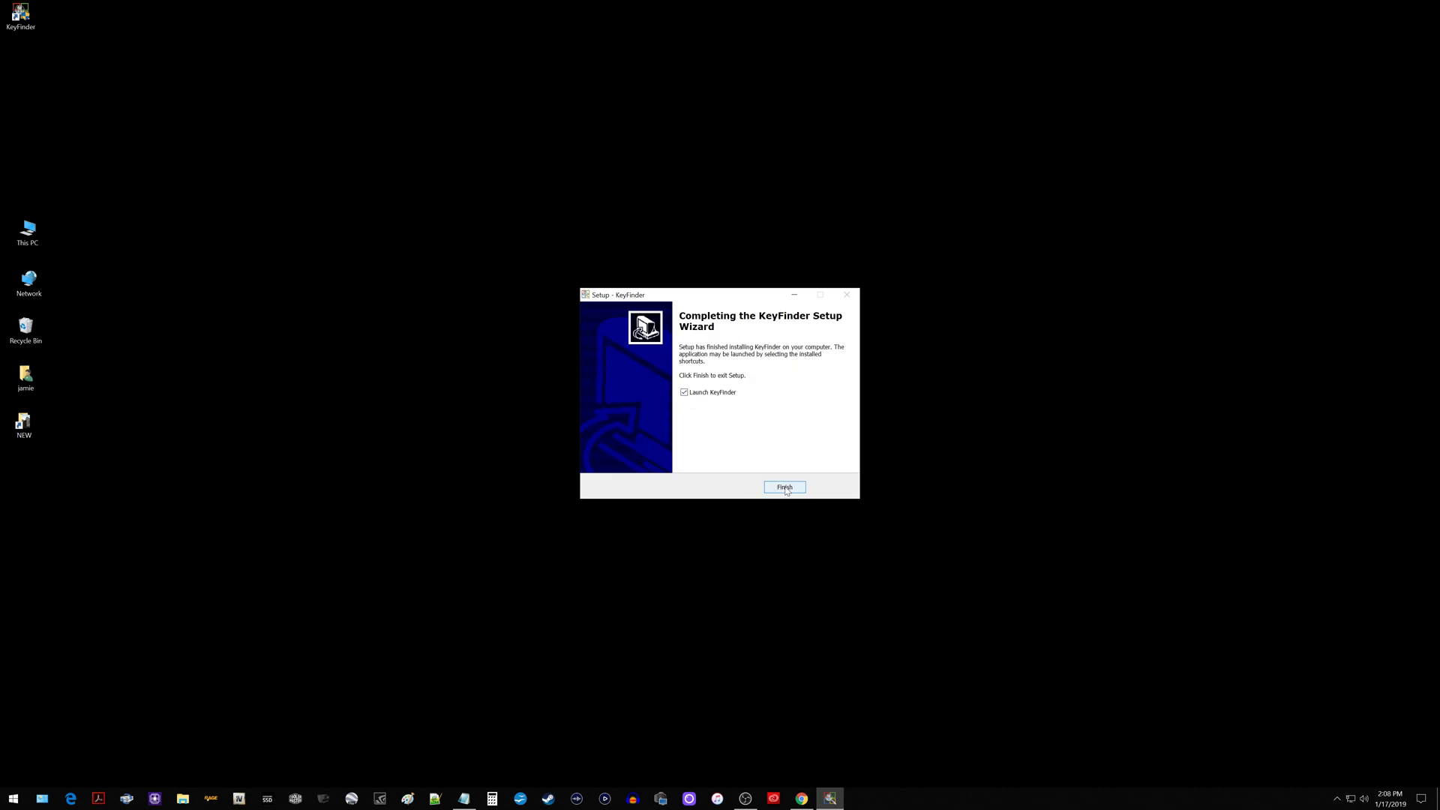
Finish setup with 'Launch KeyFinder' ticked to display the Windows 10 Enterprise product key.
click(785, 486)
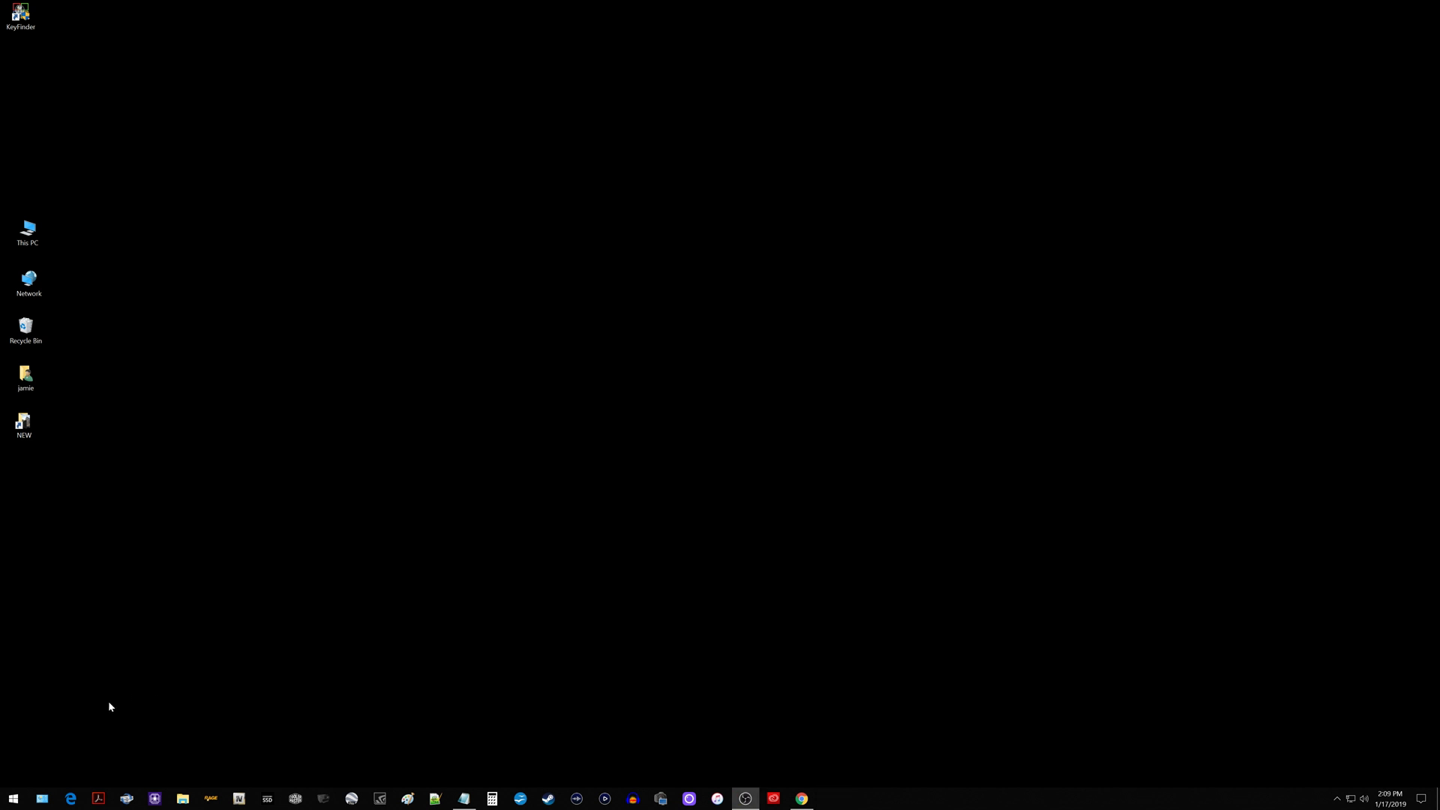
Open Control Panel's installed programs list and select Magical Jelly Bean KeyFinder.
click(43, 800)
click(609, 300)
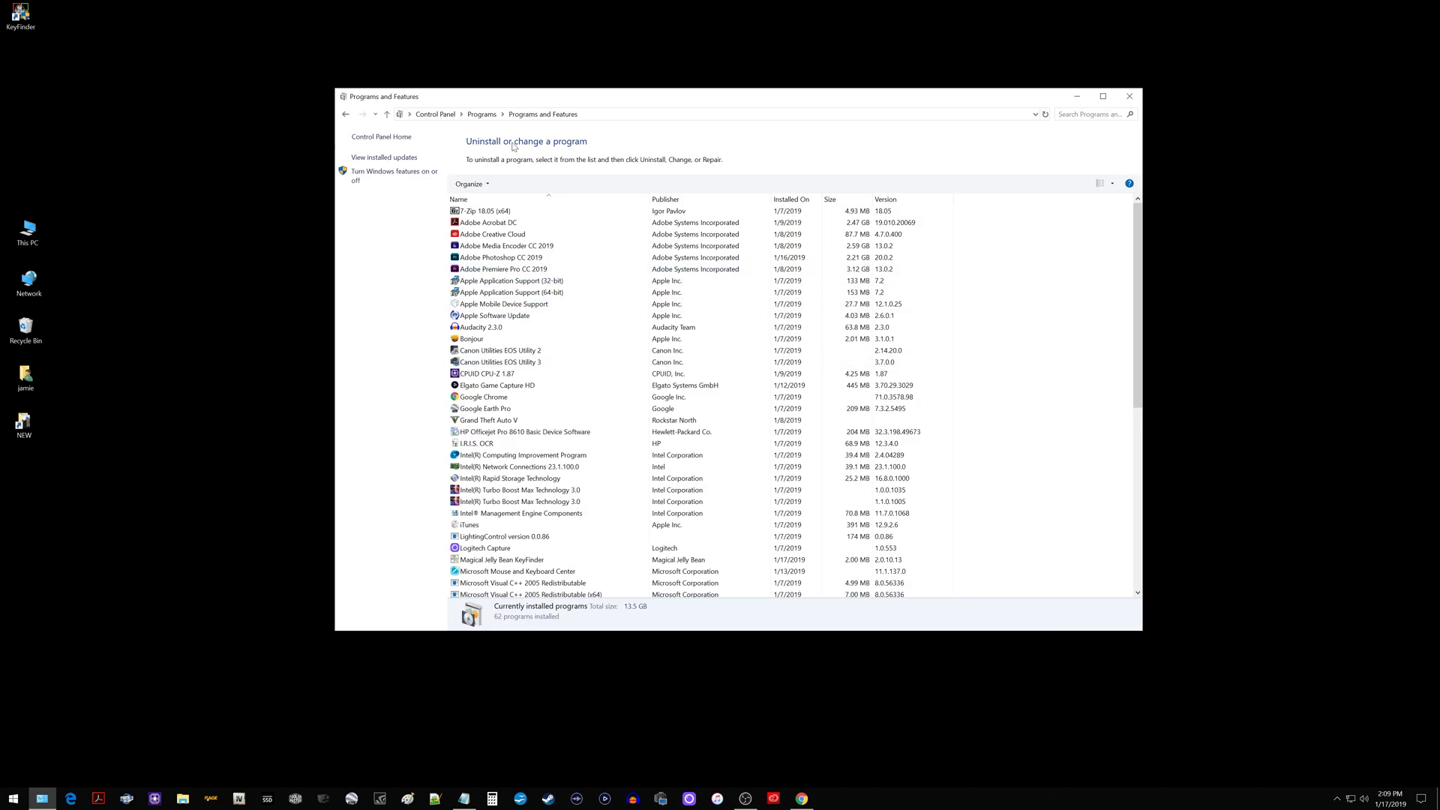
scroll(538, 461, down, 2)
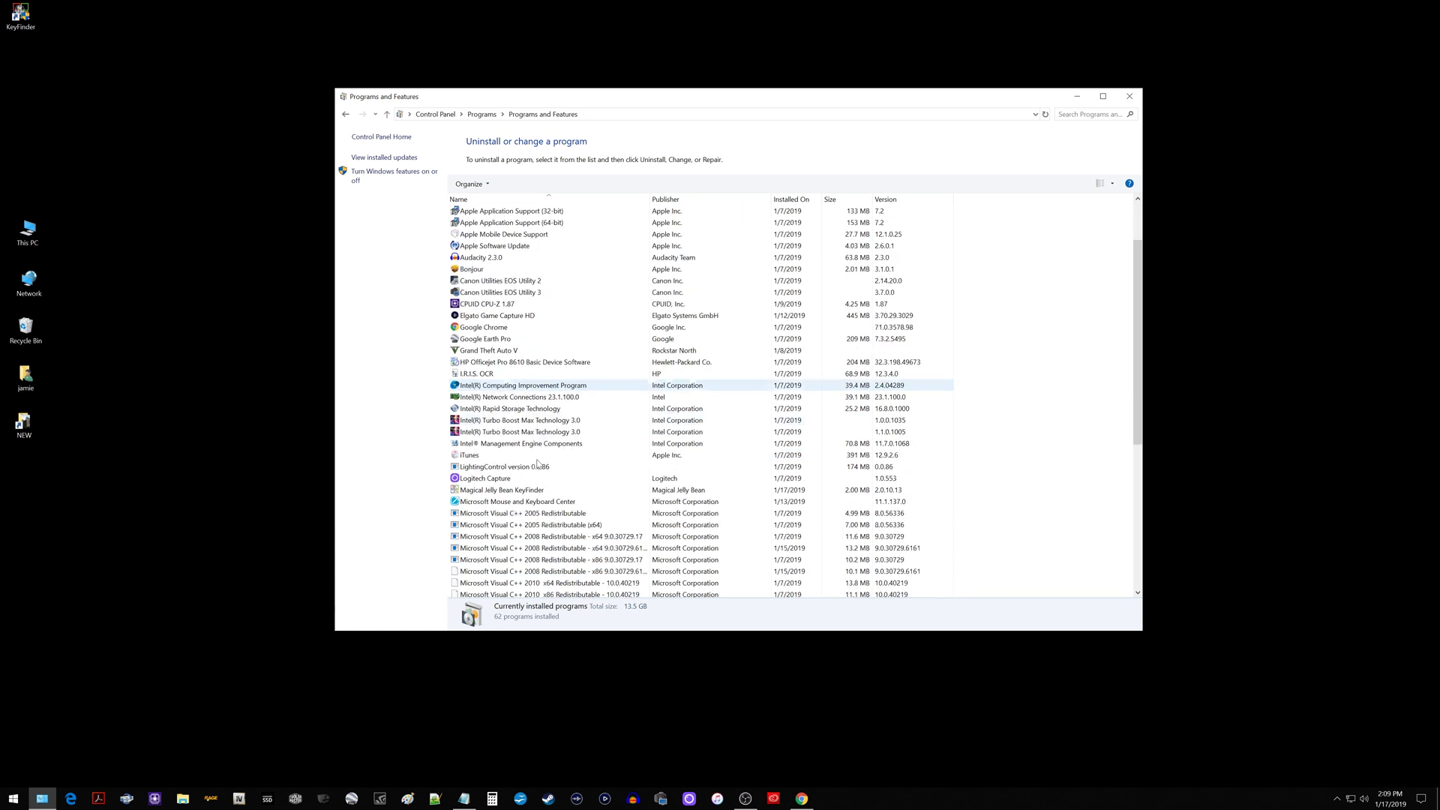
click(514, 492)
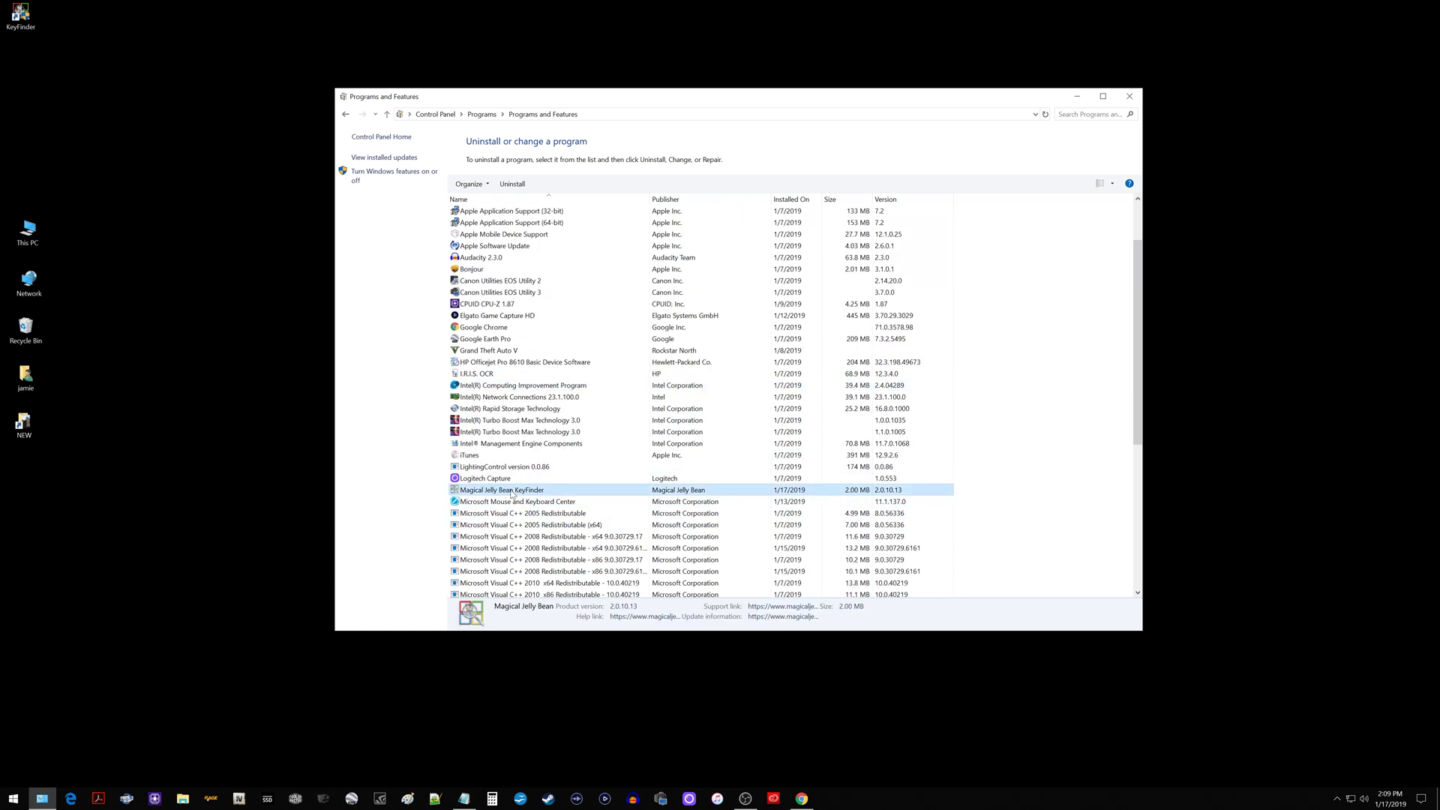
Uninstall KeyFinder, confirm removal, dismiss the success message, and close Programs and Features.
click(513, 184)
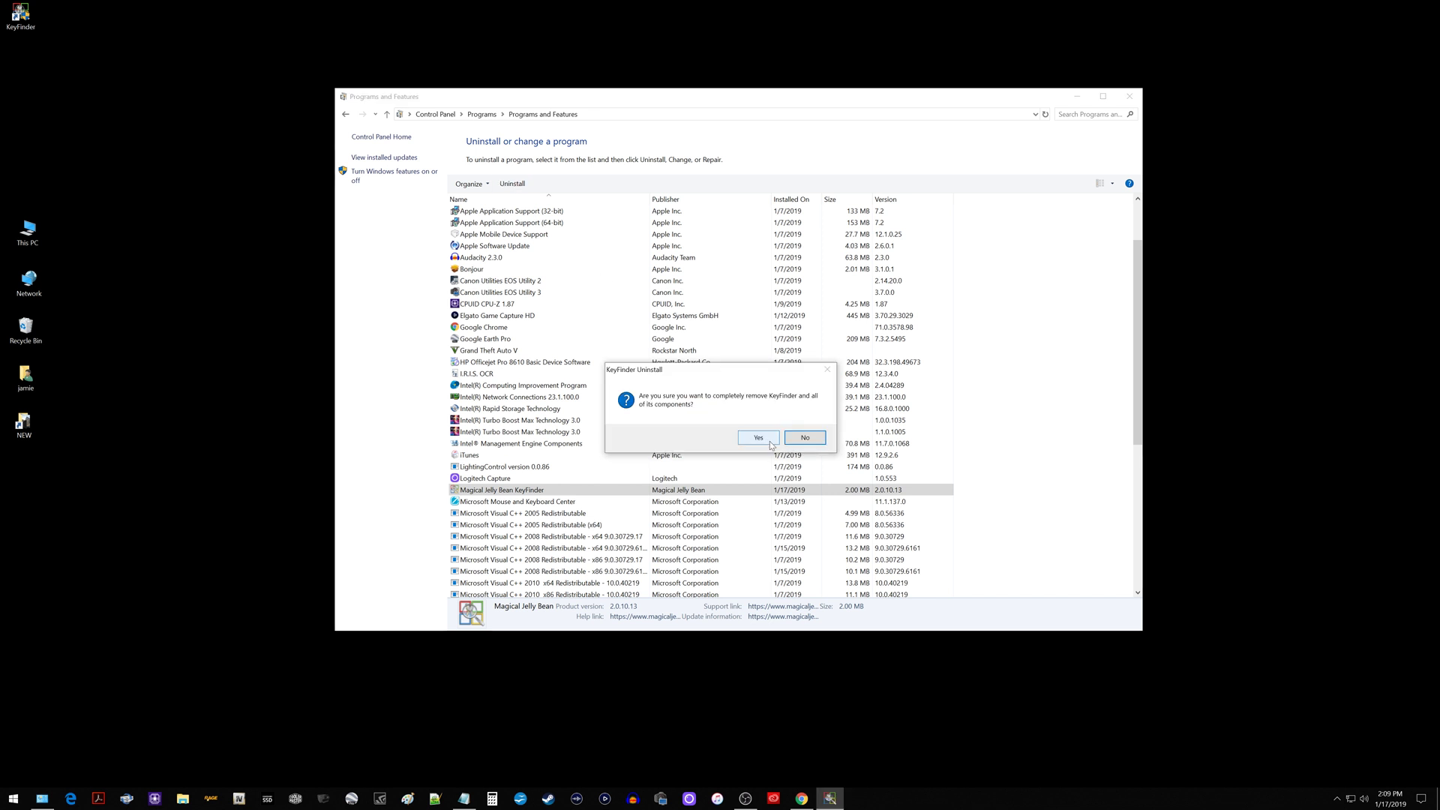
click(759, 439)
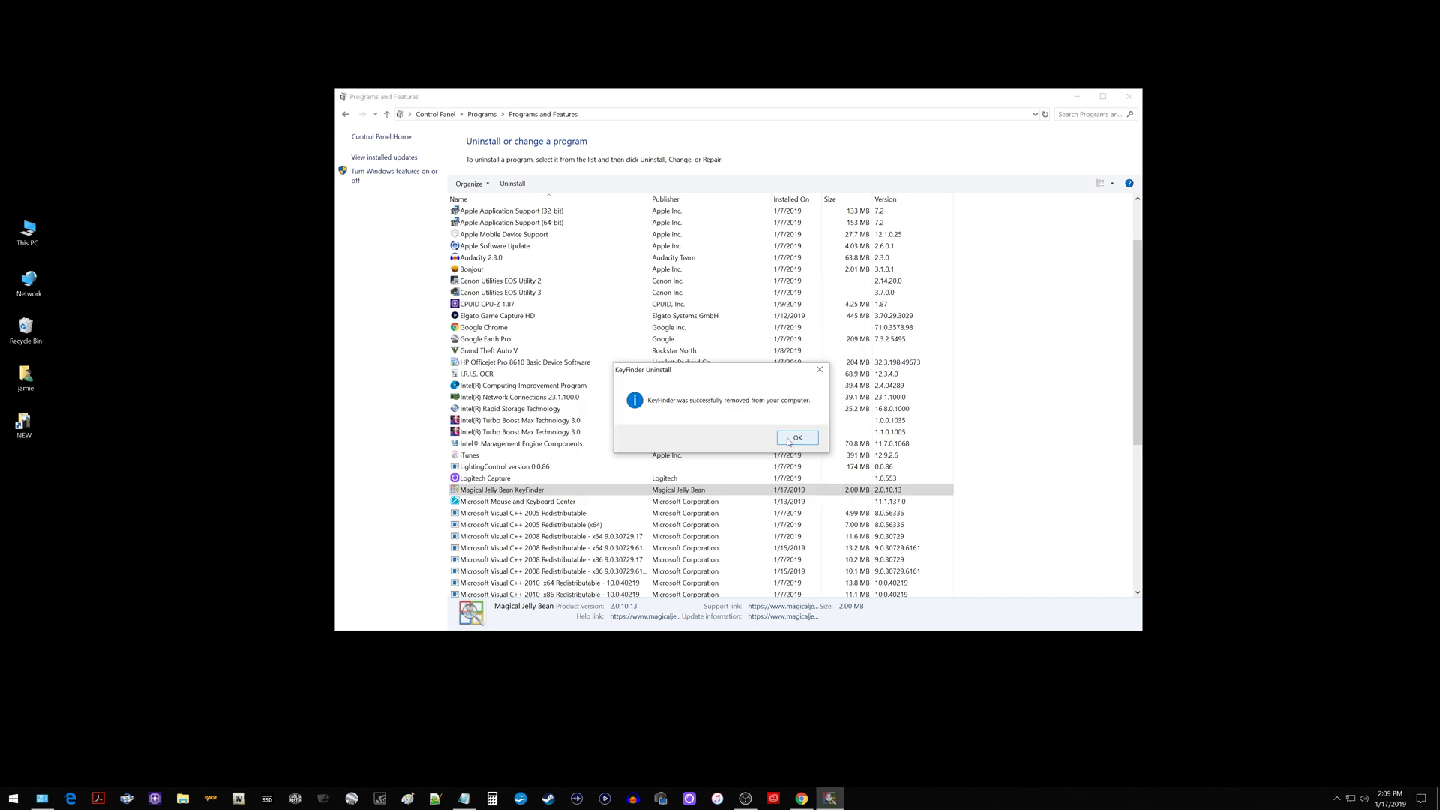
click(800, 439)
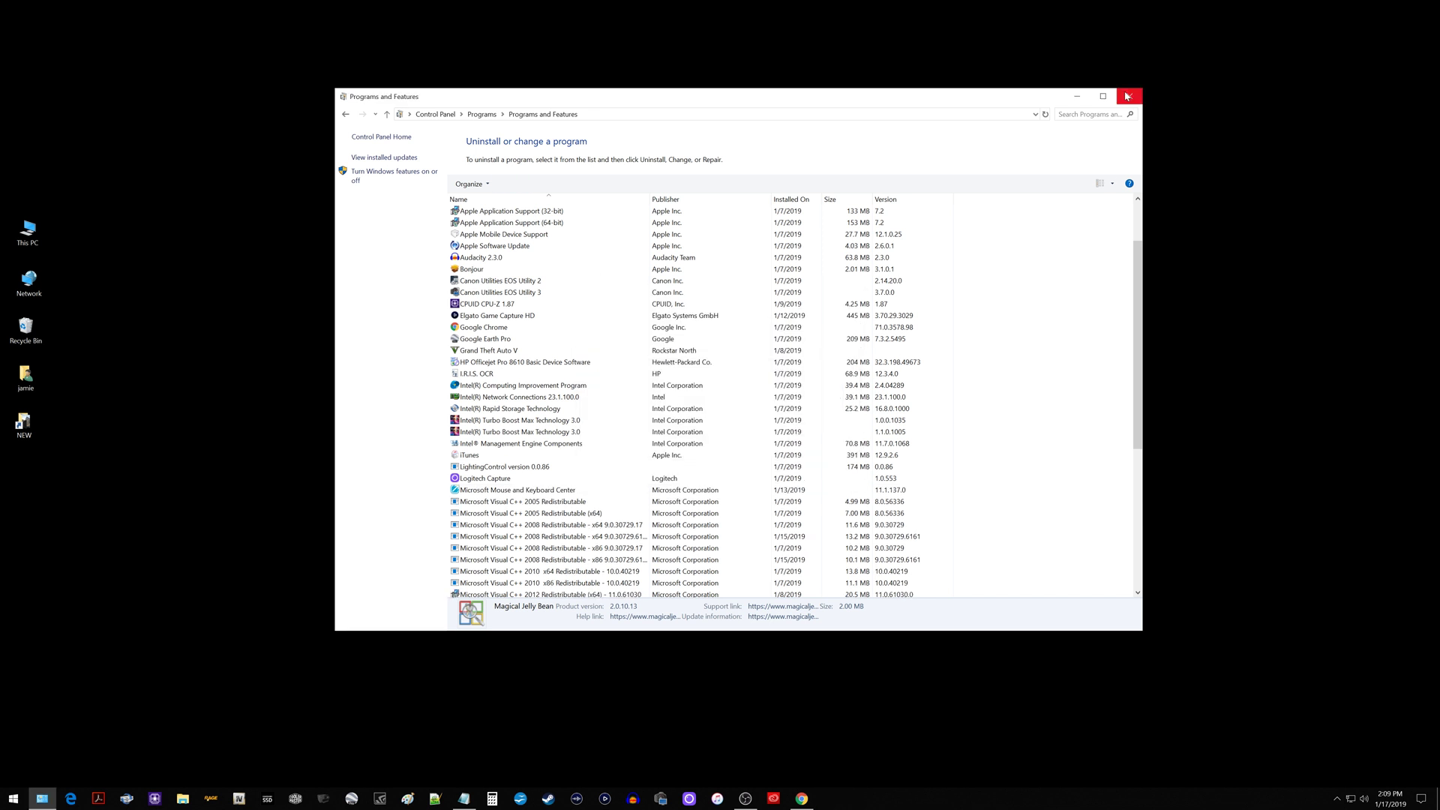
click(1130, 97)
Restore the Chrome window from the taskbar to show the KeyFinder product page.
click(800, 799)
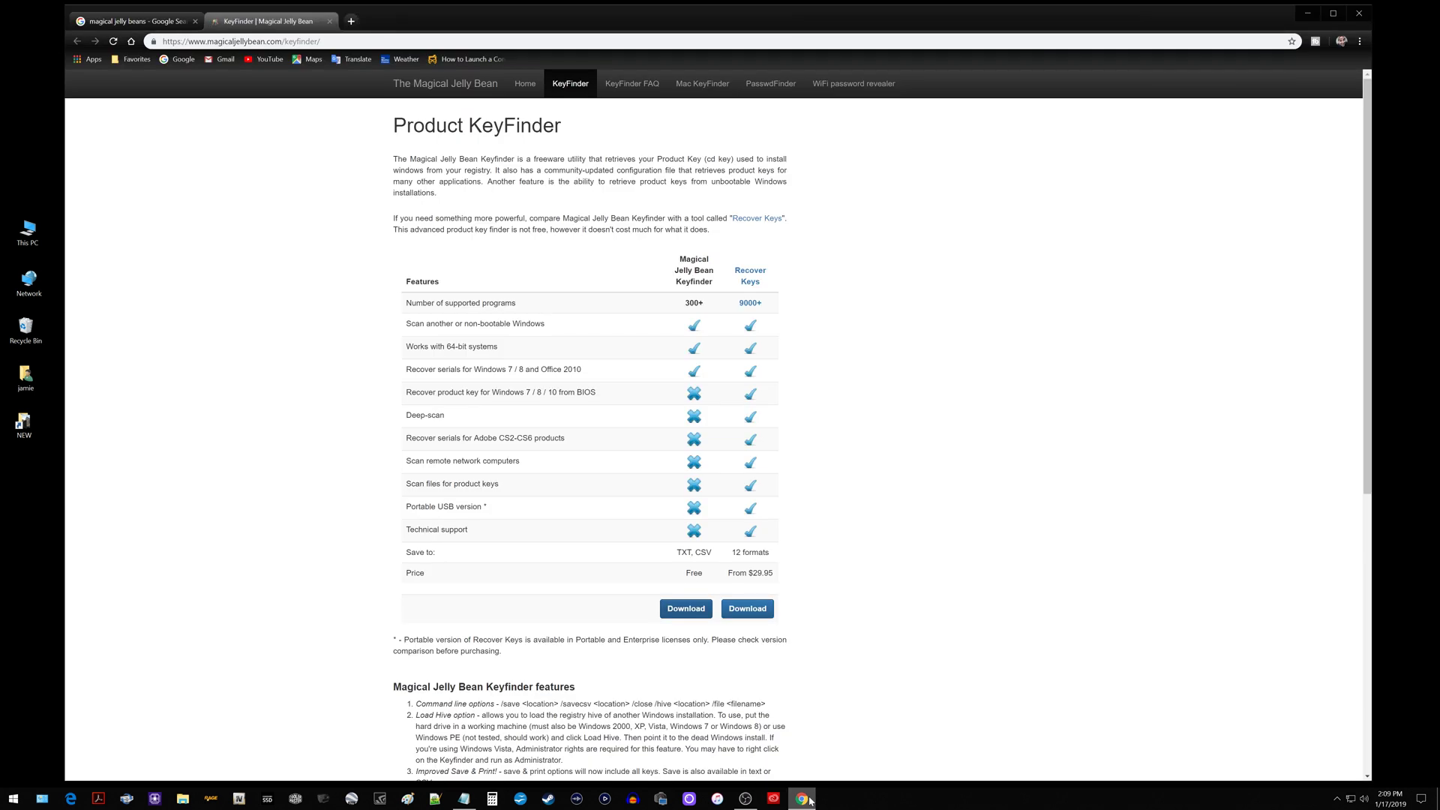